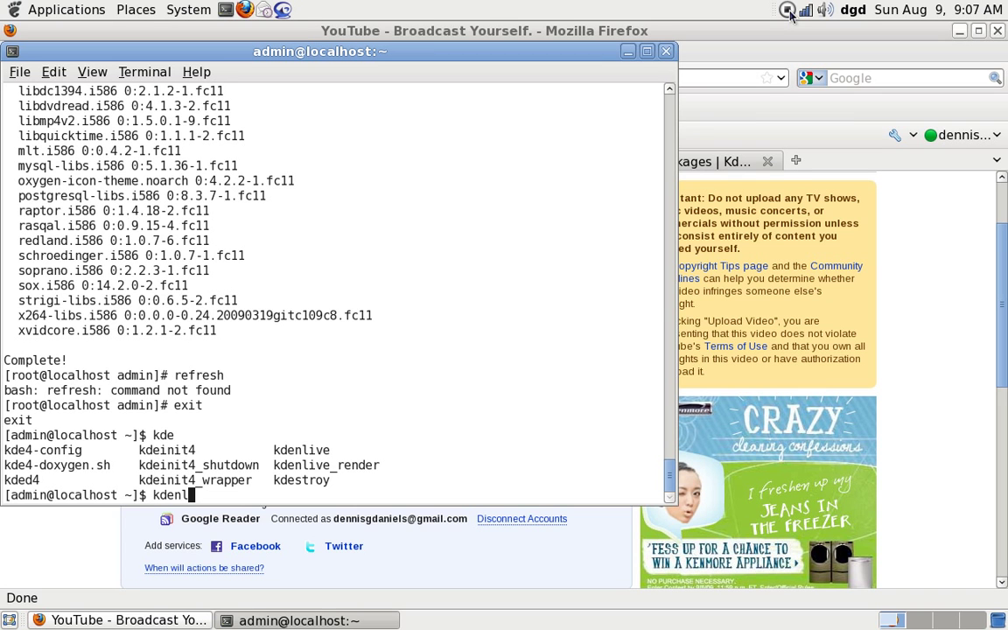
- Erase the partially typed command and clear the terminal screen
key("BackSpace")
key("BackSpace")
key("BackSpace")
key("BackSpace")
key("BackSpace")
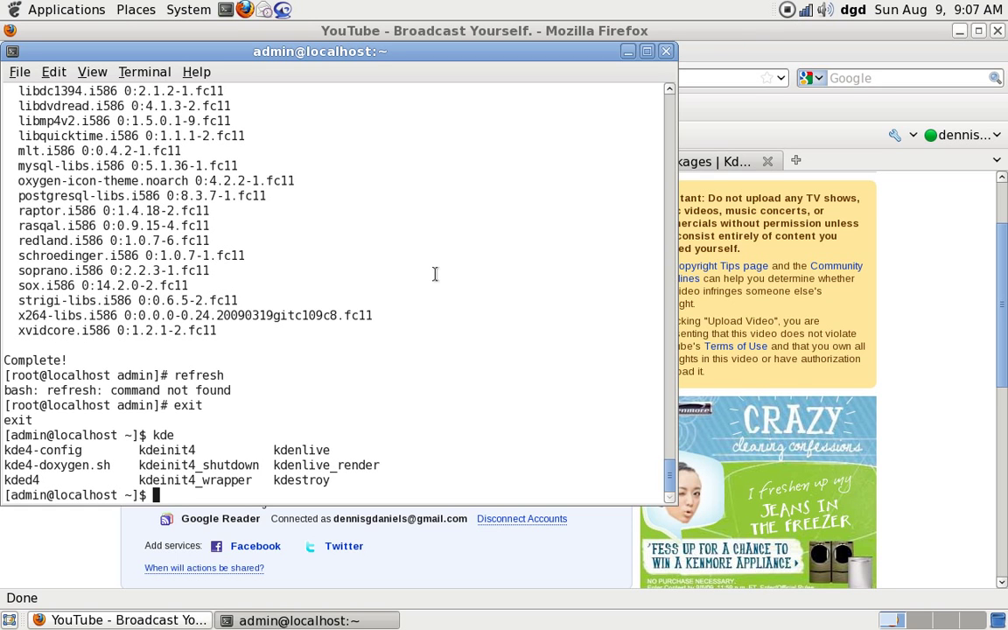
type("clear")
key("Return")
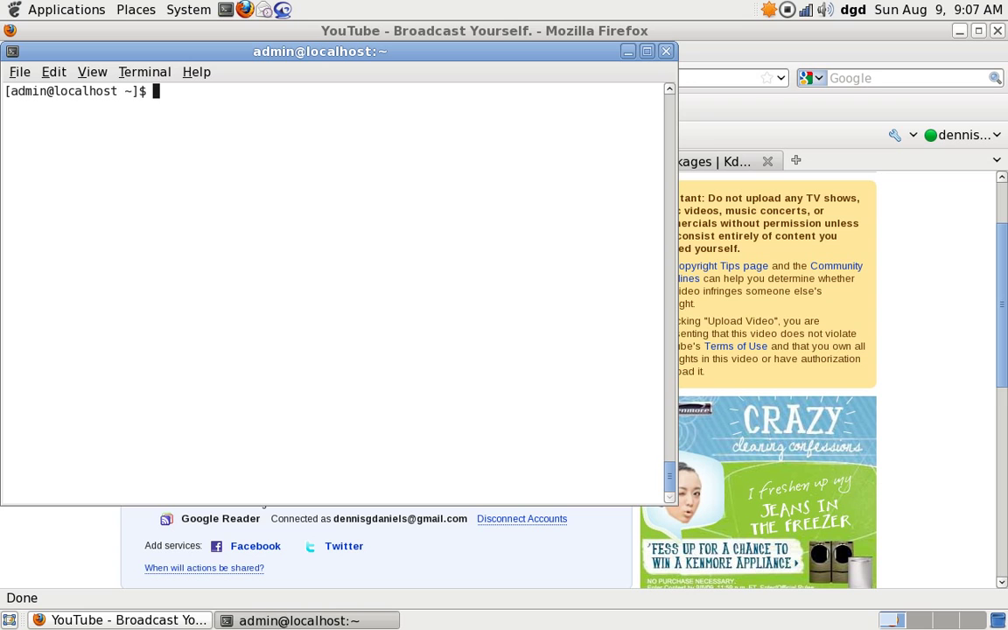
- Tab-complete 'kde' to the kdenlive command in the terminal
type("kde")
key("Tab")
key("Tab")
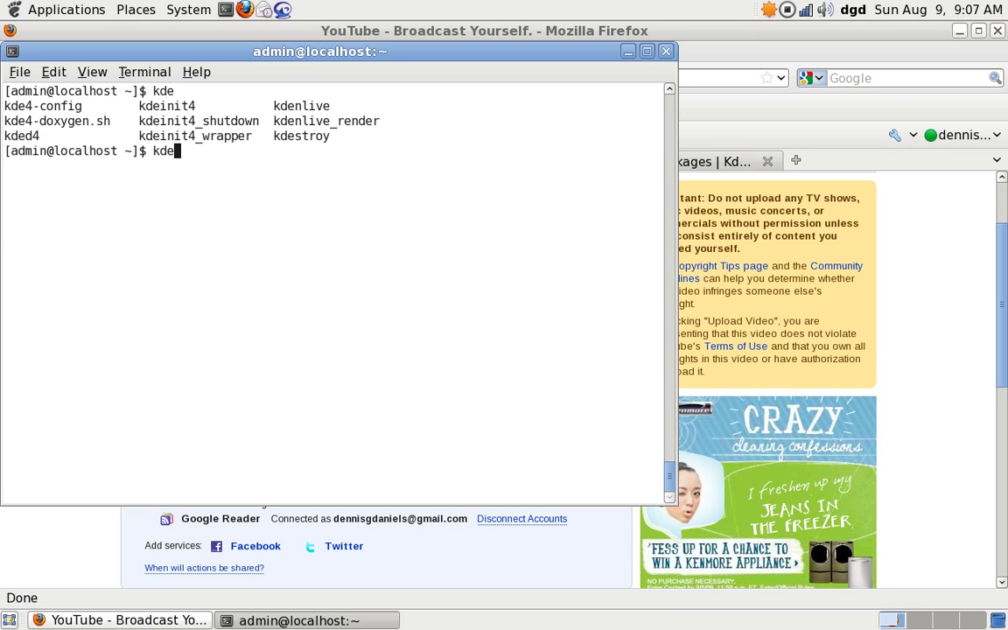
type("n")
key("Tab")
- Run kdenlive, advance past the Welcome page, and review the MLT engine modules list
key("Return")
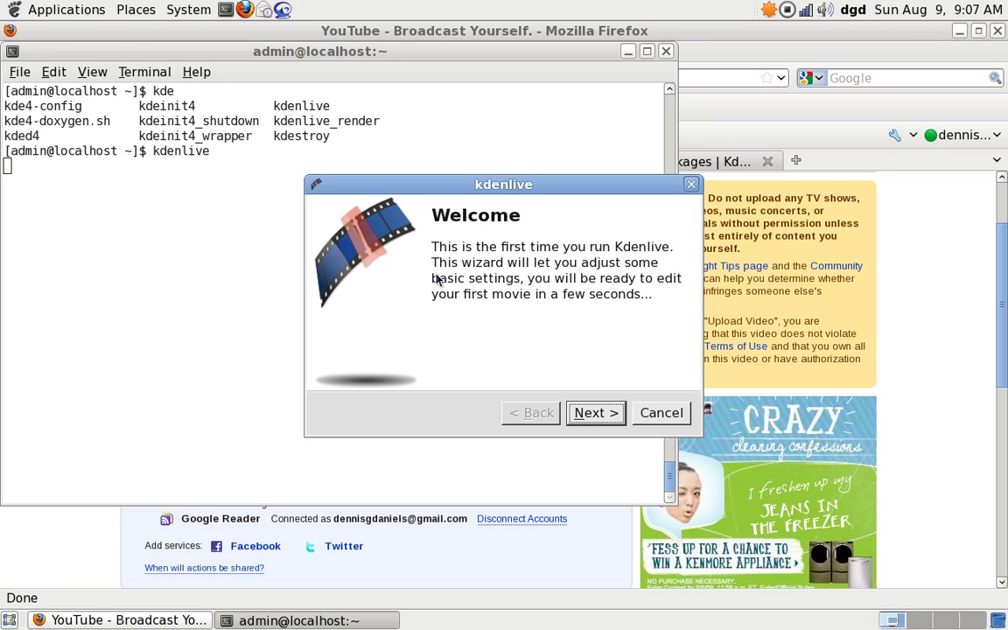
left_click(597, 413)
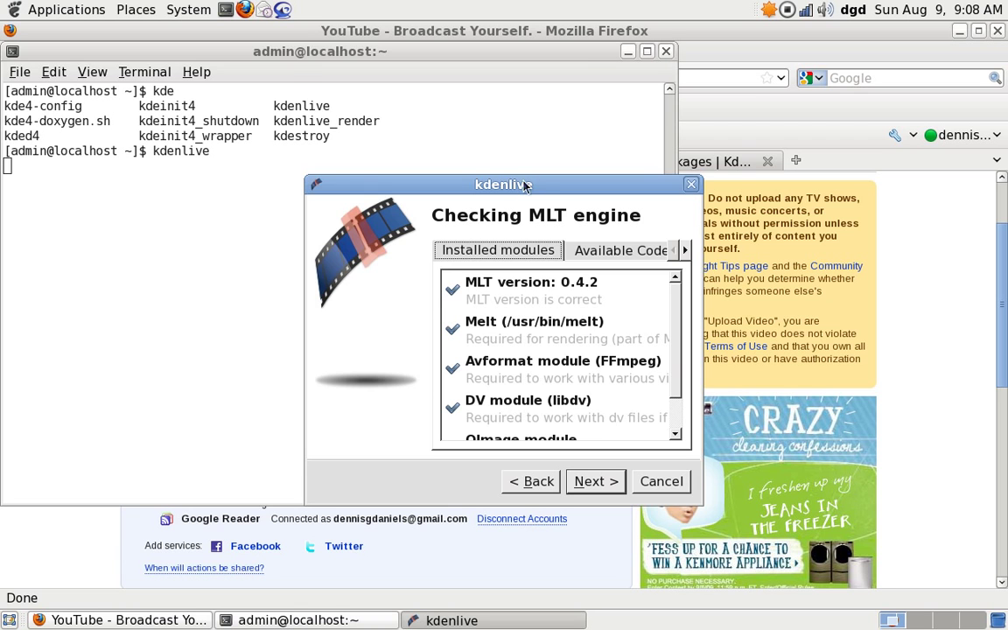
left_click_drag(523, 185, 411, 74)
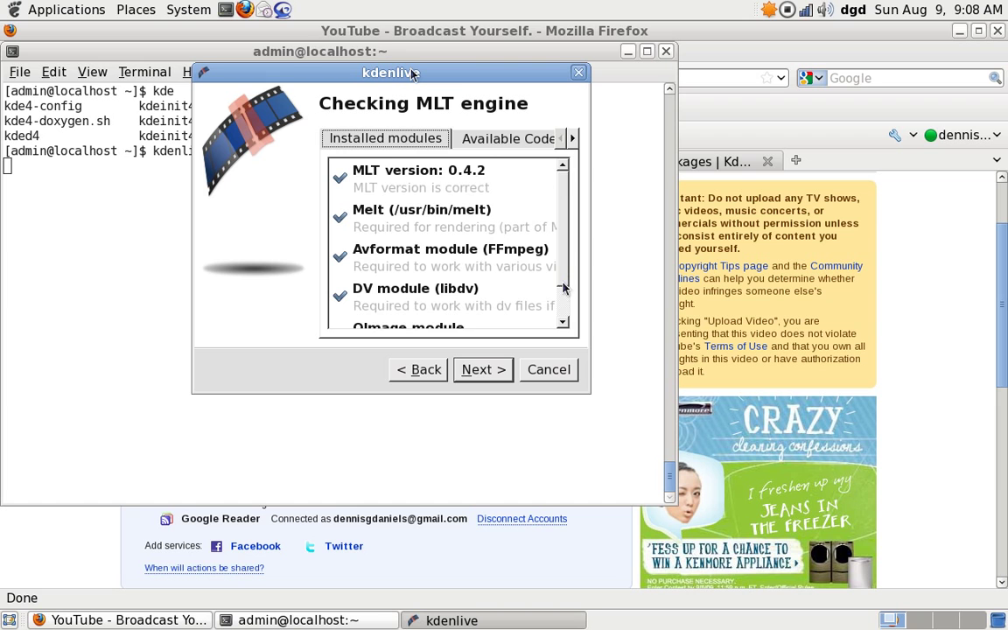
scroll(565, 267, "down", 1)
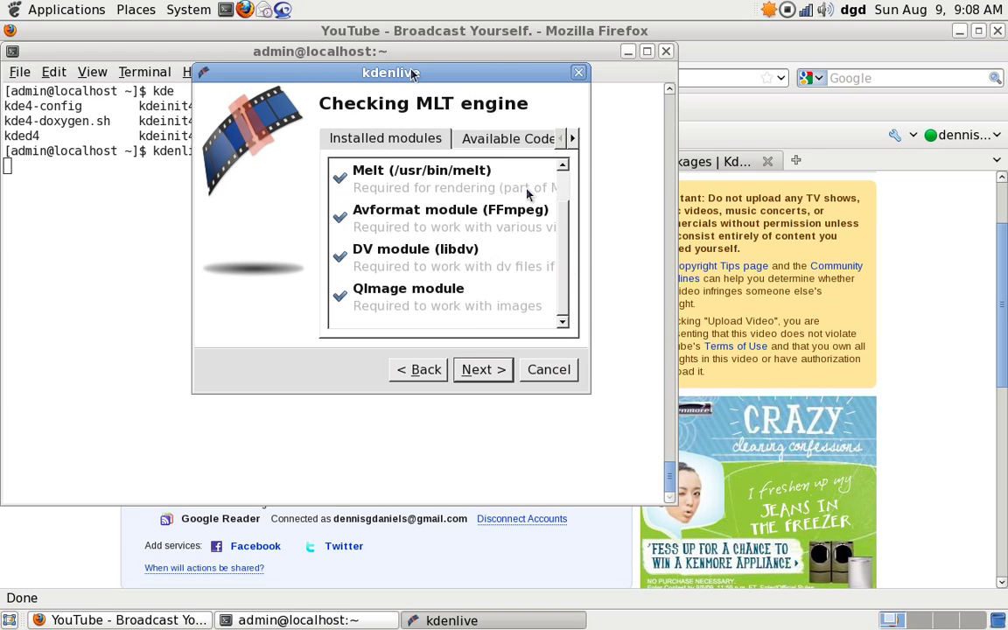
- Show the Available Codecs (avformat) tab and scroll through its audio, video and format lists
left_click(503, 141)
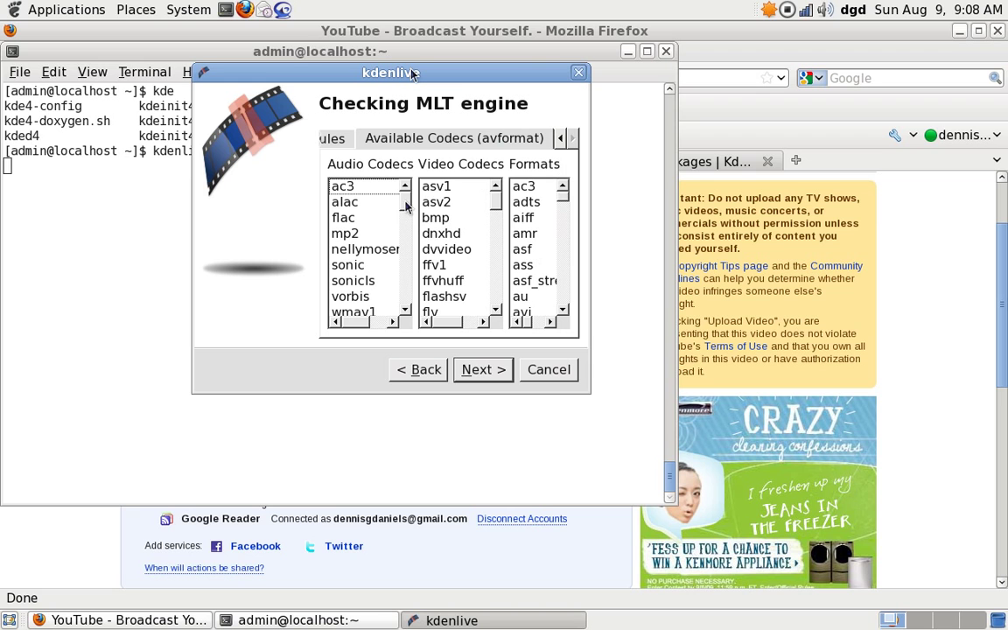
mouse_move(495, 199)
left_mouse_down()
mouse_move(500, 306)
mouse_move(506, 238)
mouse_move(496, 218)
left_mouse_up()
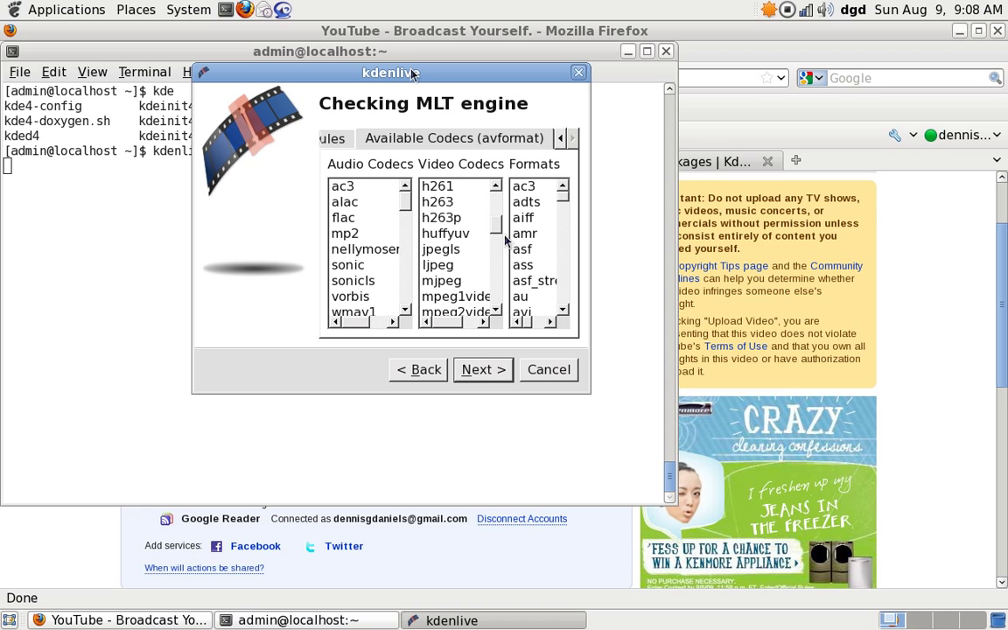
scroll(441, 262, "down", 3)
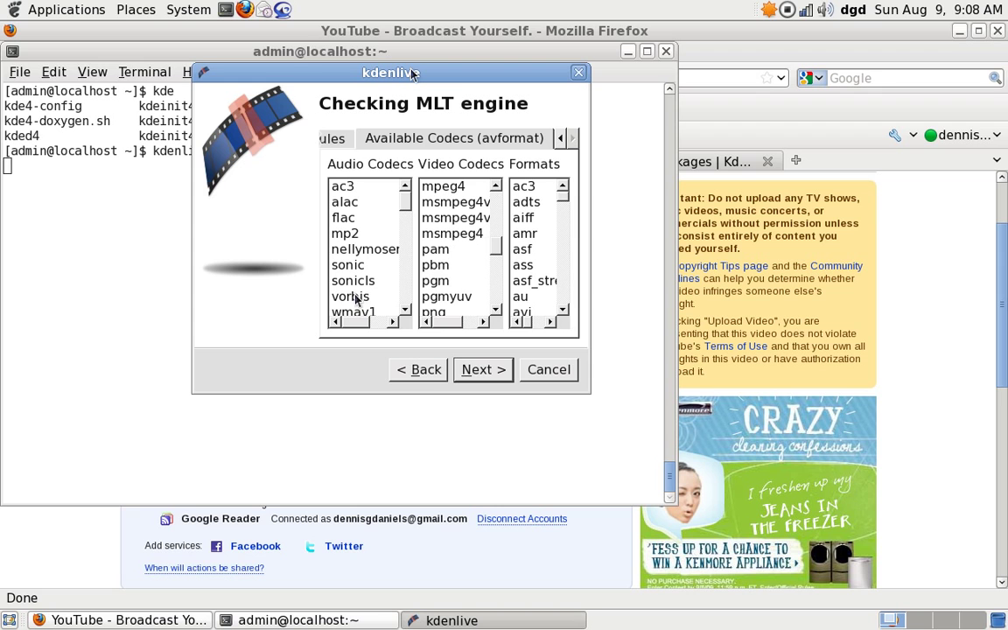
left_click_drag(499, 246, 497, 210)
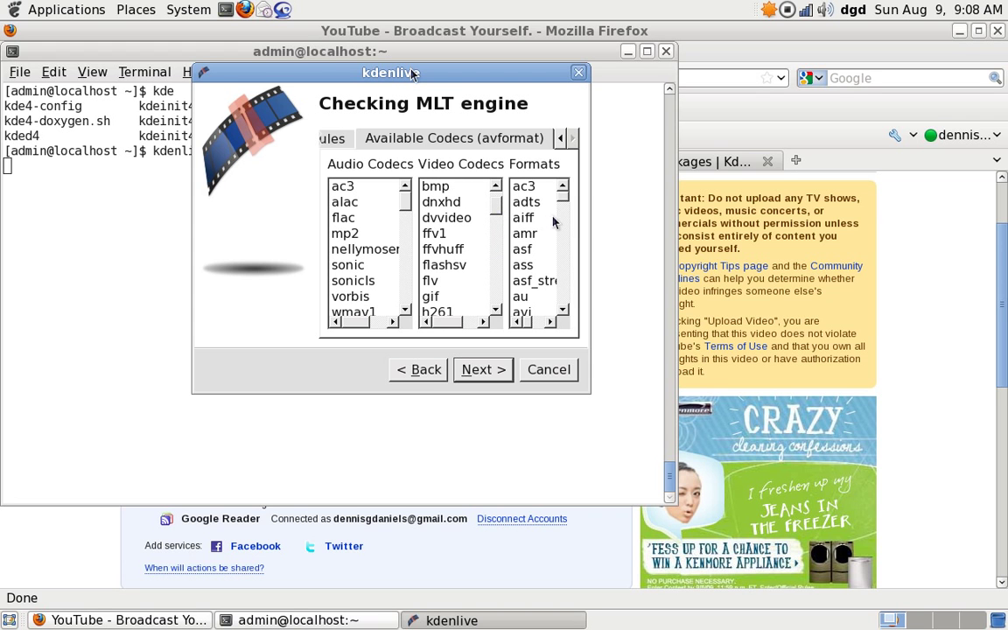
left_click_drag(564, 197, 563, 310)
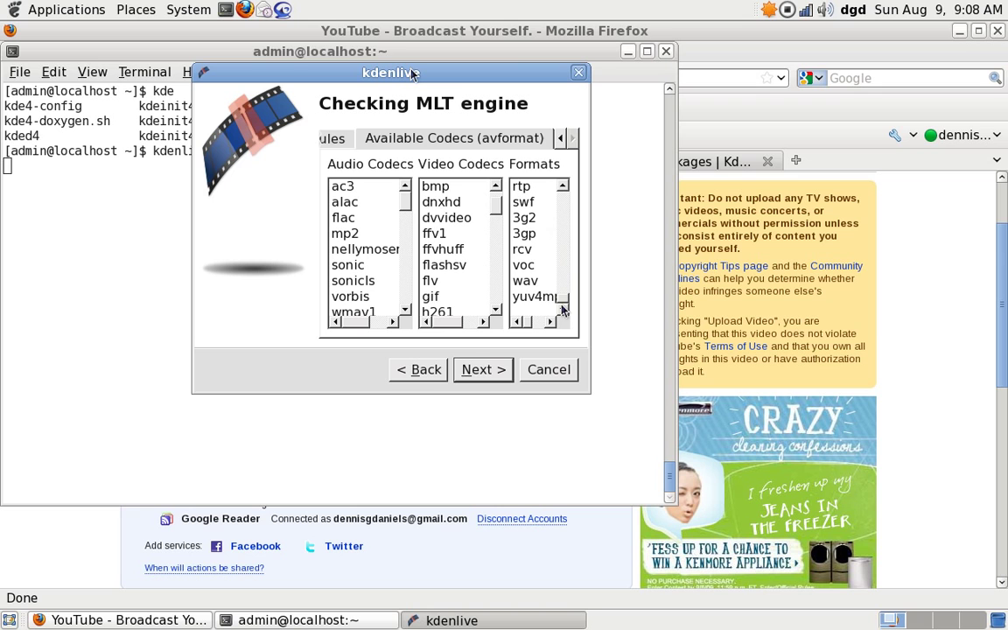
left_click(561, 138)
left_click(515, 135)
- Widen the wizard to enlarge the codec lists and move it further left
left_click(535, 368)
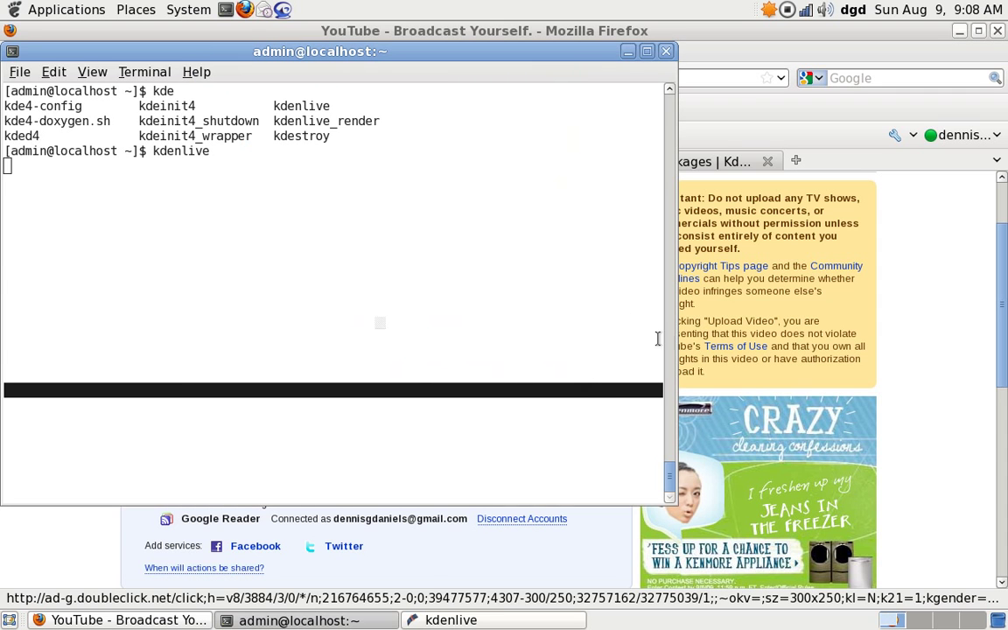
left_click_drag(592, 317, 742, 322)
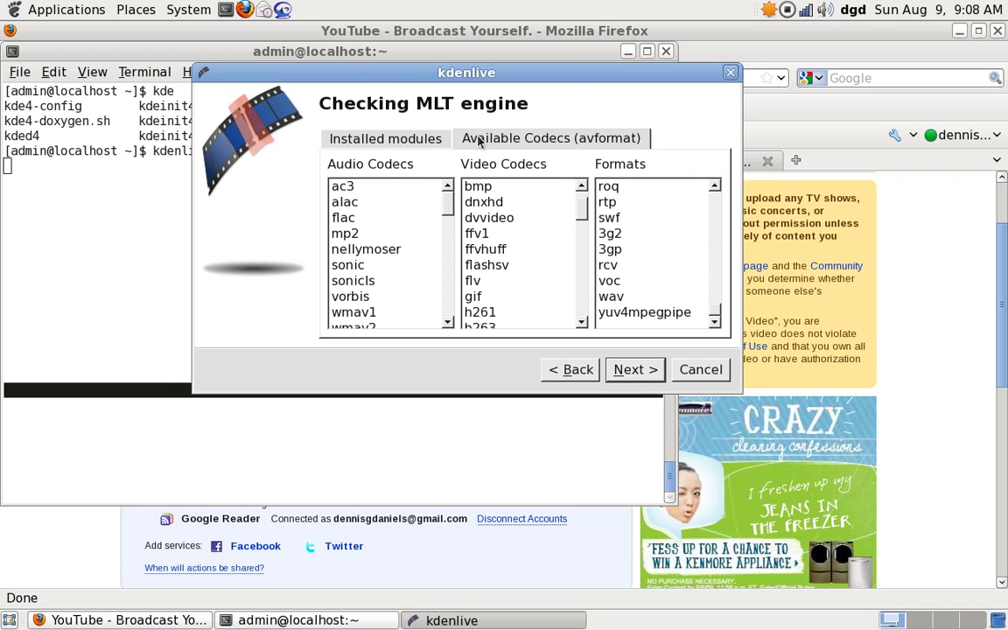
left_click_drag(428, 73, 345, 73)
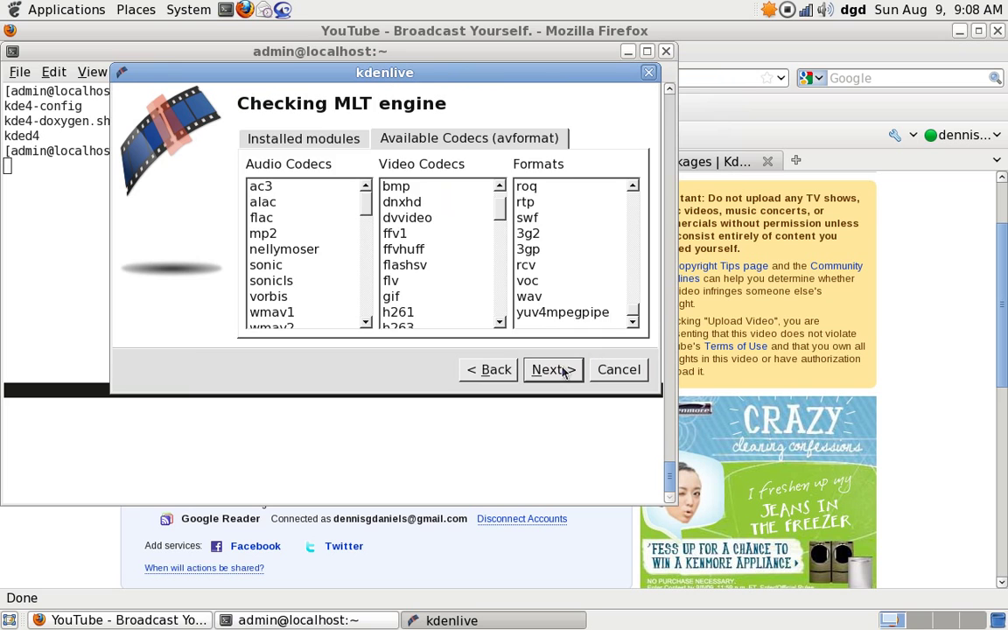
- Accept the HDV 1440x1080 50i profile and default project settings, then review the system check list
left_click(556, 369)
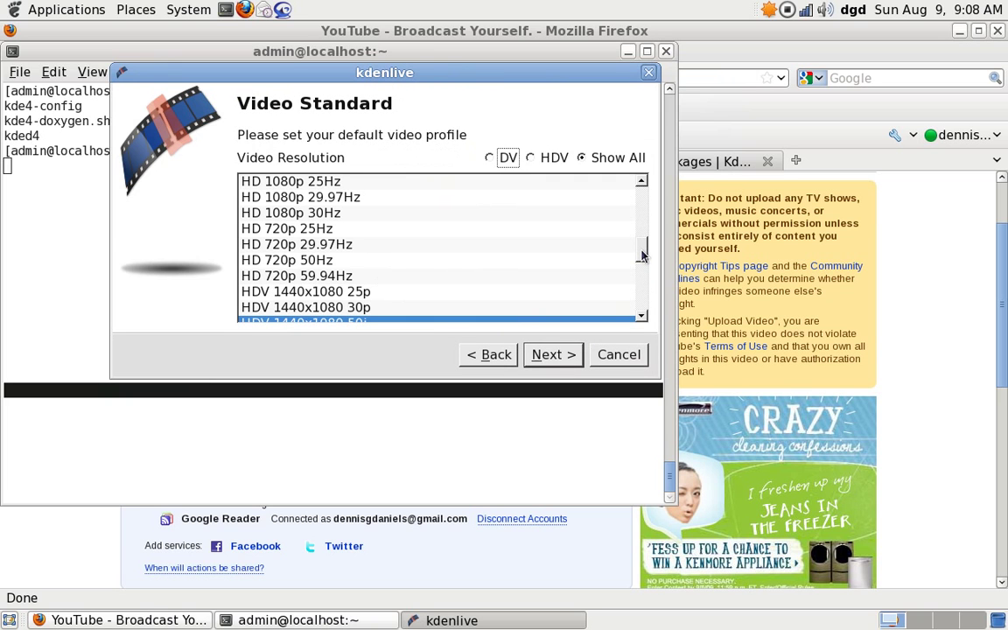
left_click_drag(642, 255, 644, 263)
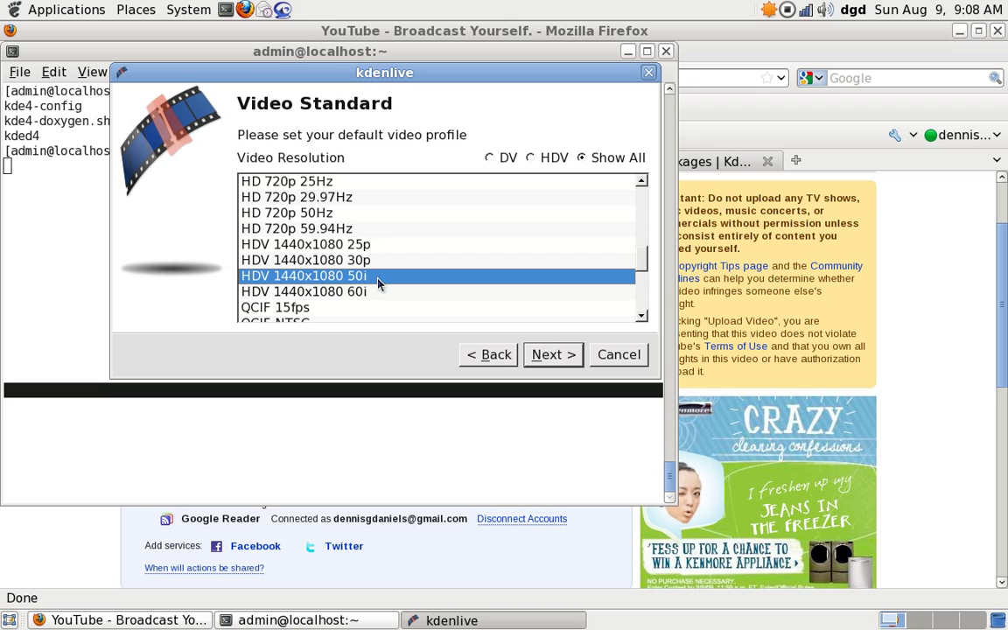
left_click(561, 355)
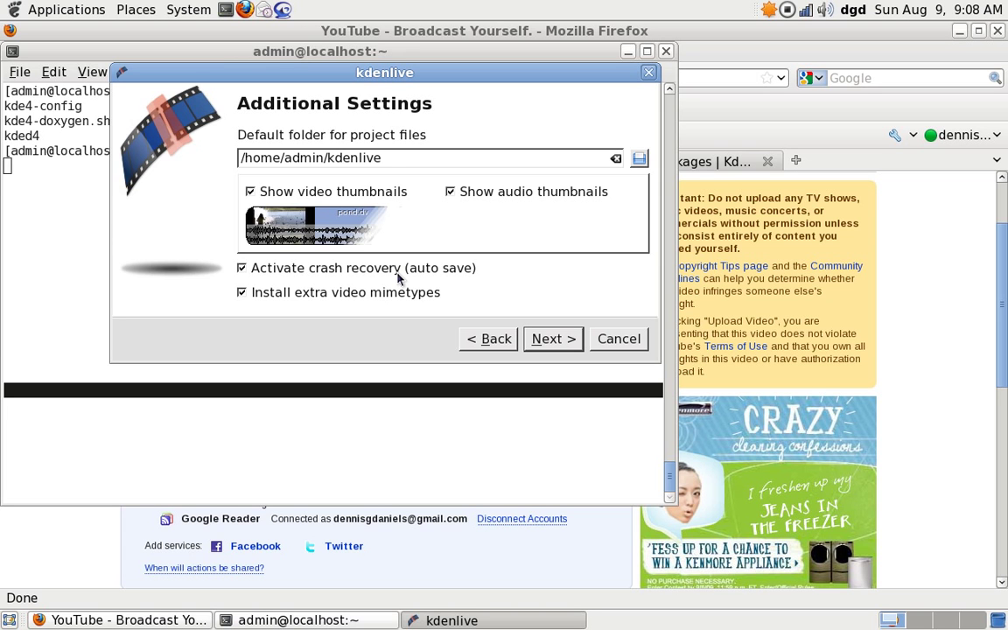
left_click(552, 339)
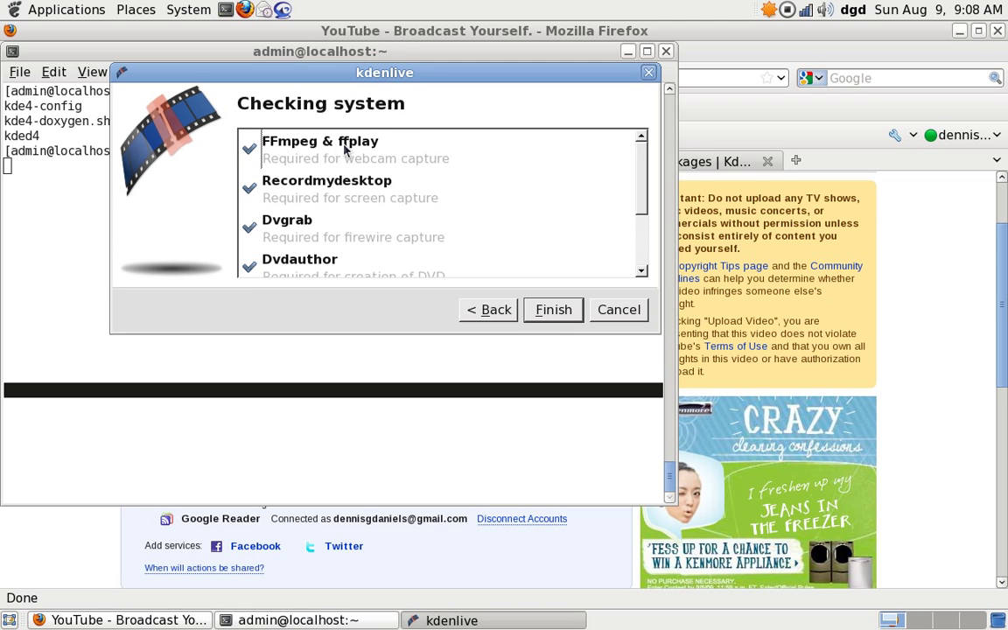
left_click(642, 233)
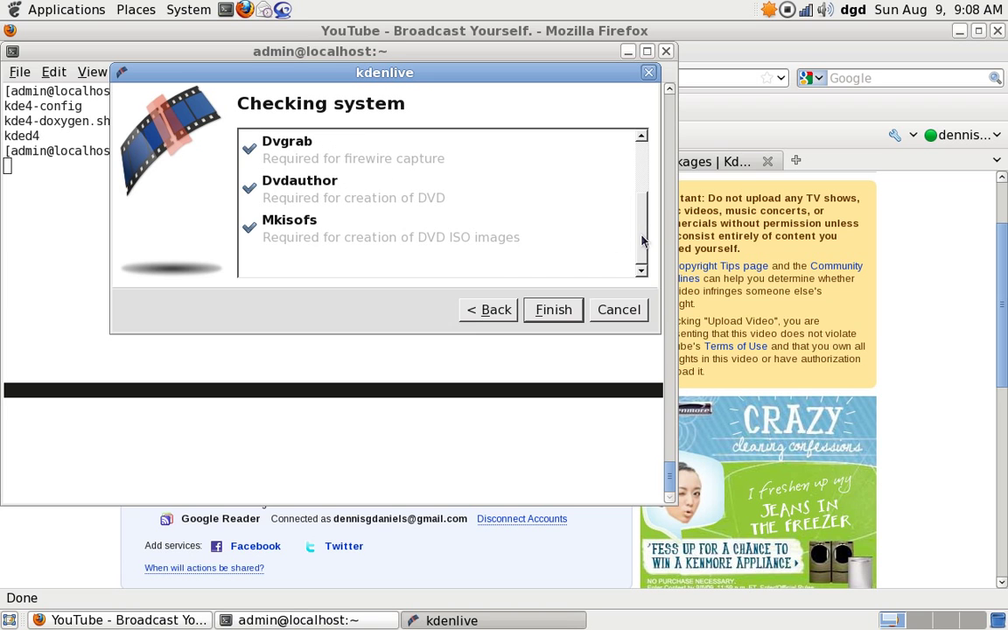
- Finish the configuration wizard to open the untitled HDV 1440x1080 50i project
left_click(551, 310)
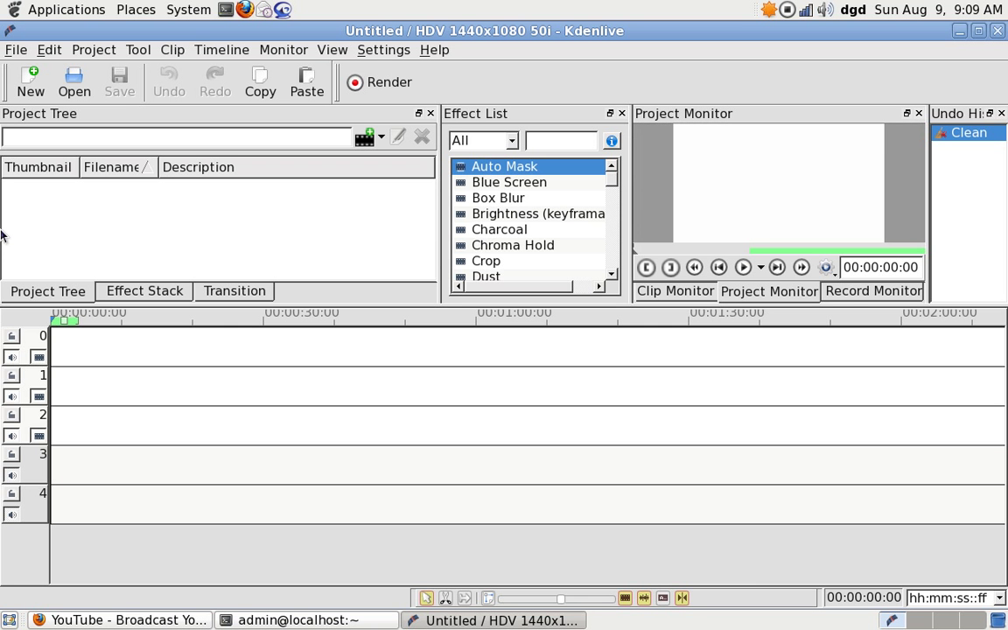
- Look through the menus, then choose Project > Add Clip to open the file dialog
left_click(15, 52)
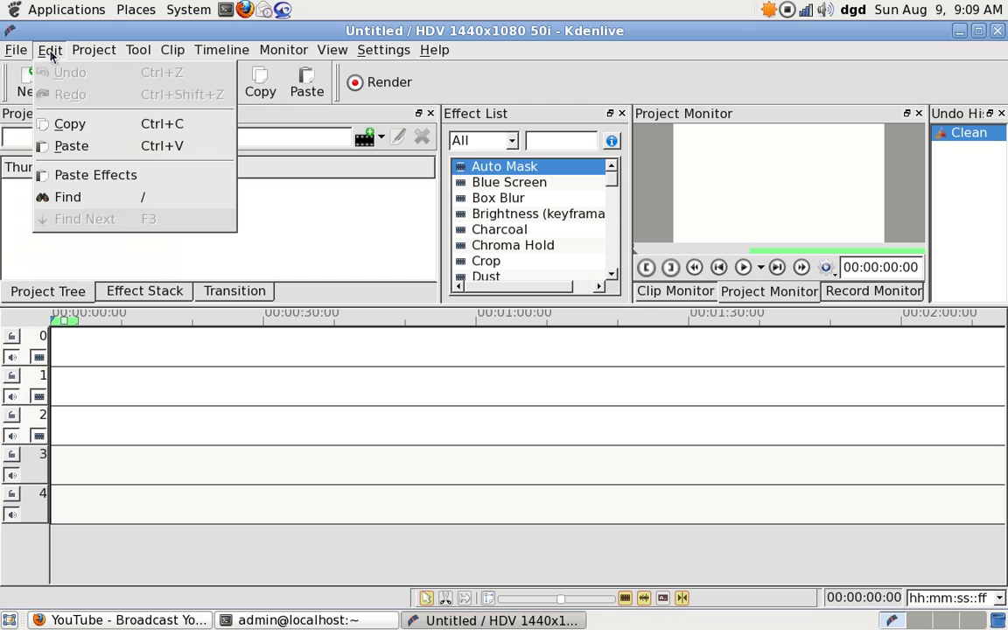
mouse_move(95, 56)
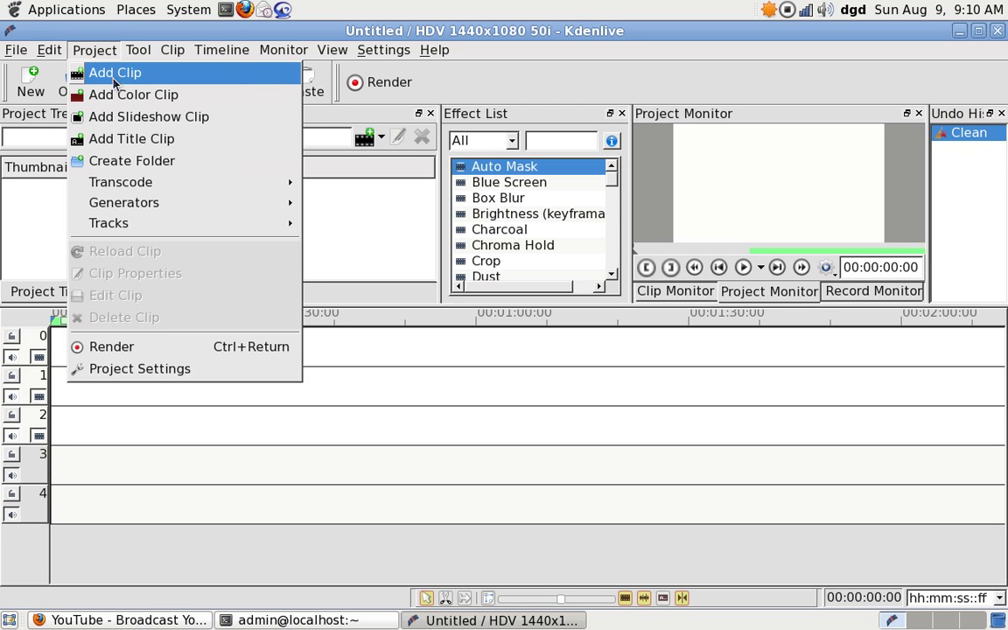
left_click(114, 77)
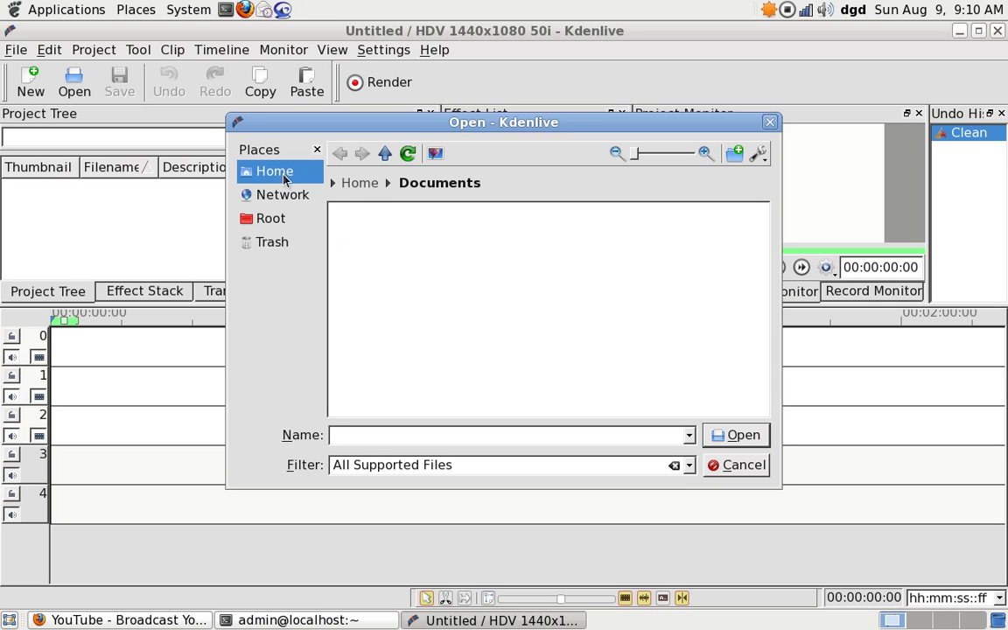
- Point the Open dialog at Home/Desktop and switch the file filter to All Files
left_click(360, 186)
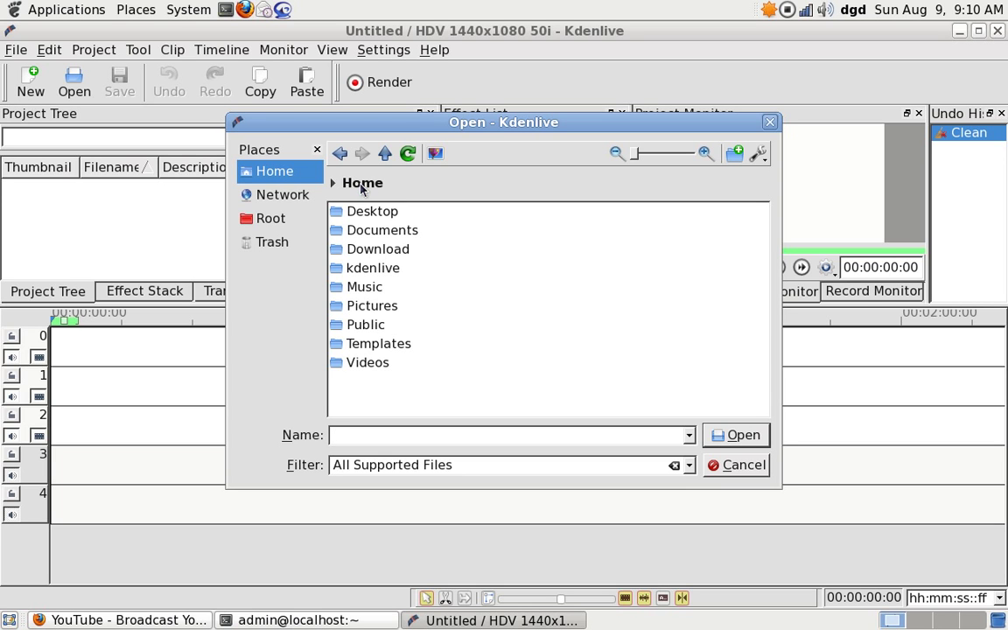
left_click(372, 216)
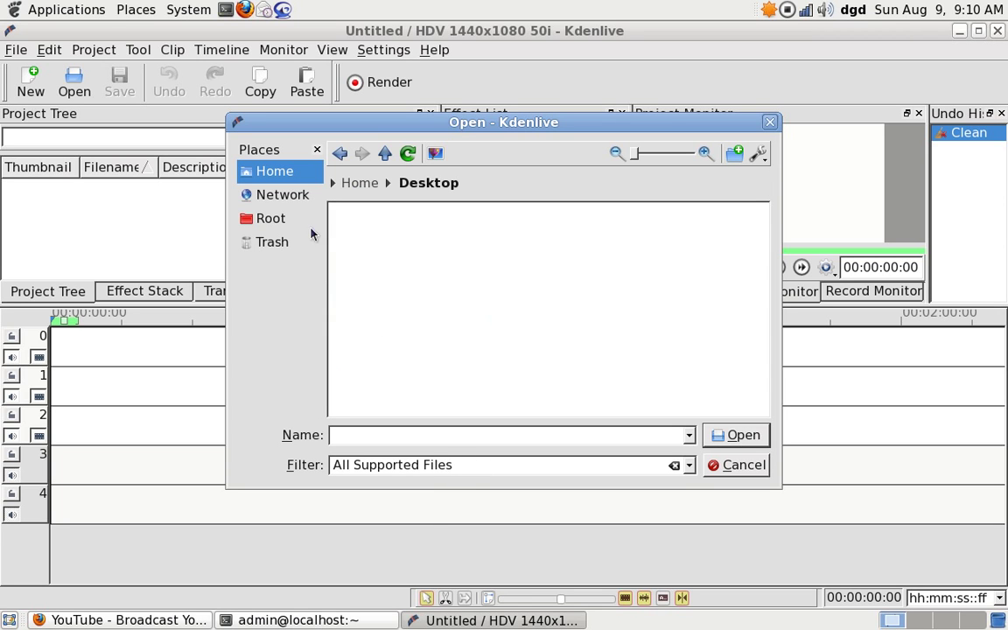
left_click(10, 620)
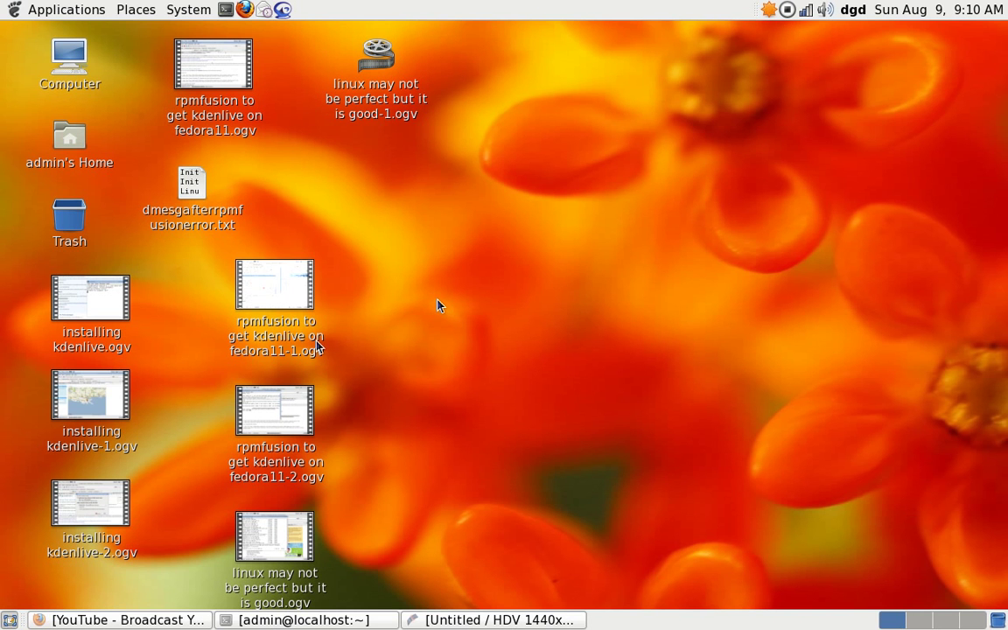
left_click(495, 619)
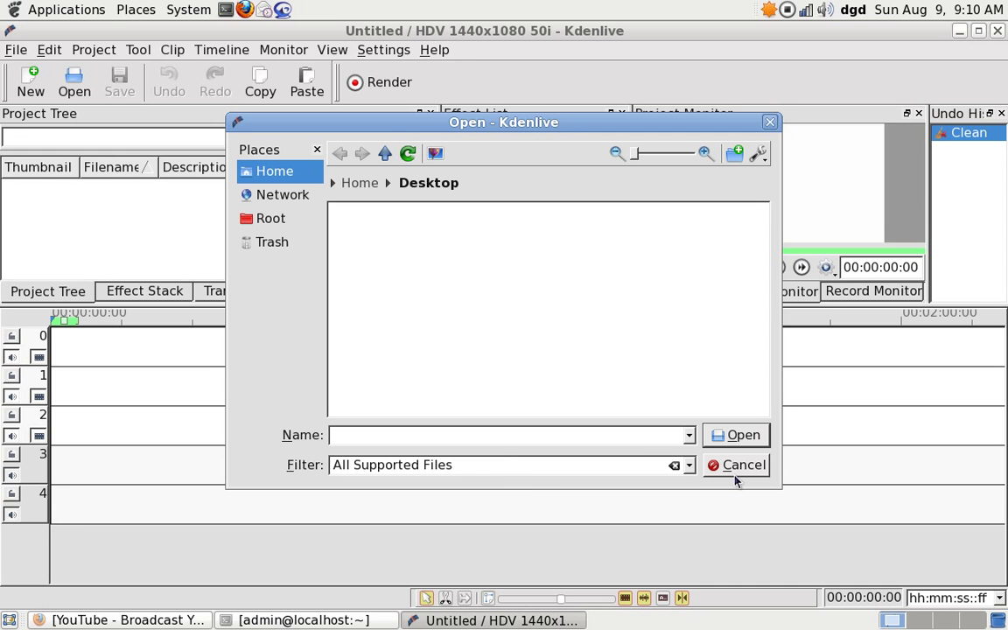
left_click(690, 466)
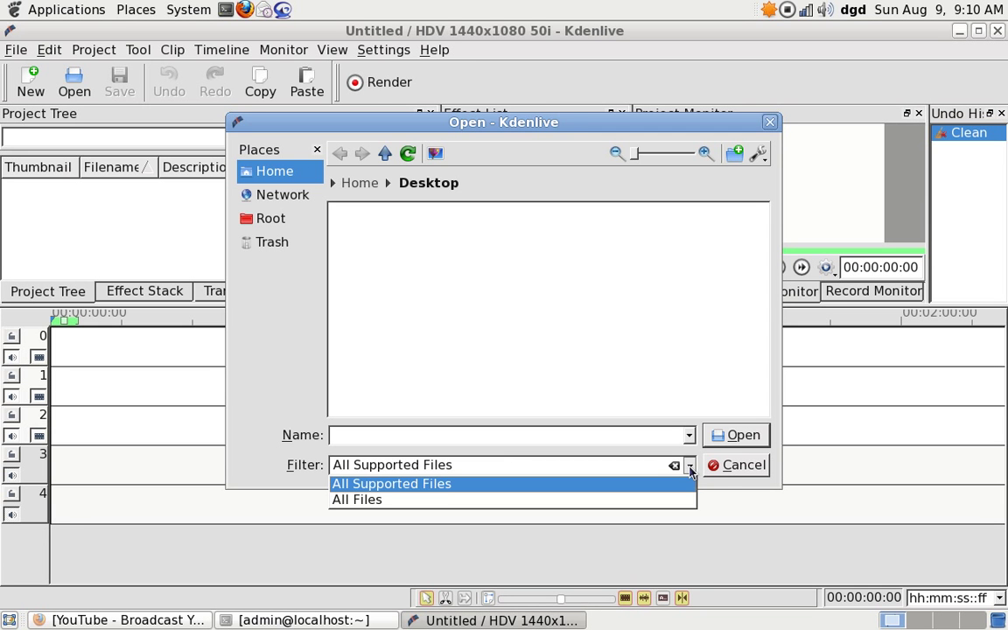
left_click(627, 500)
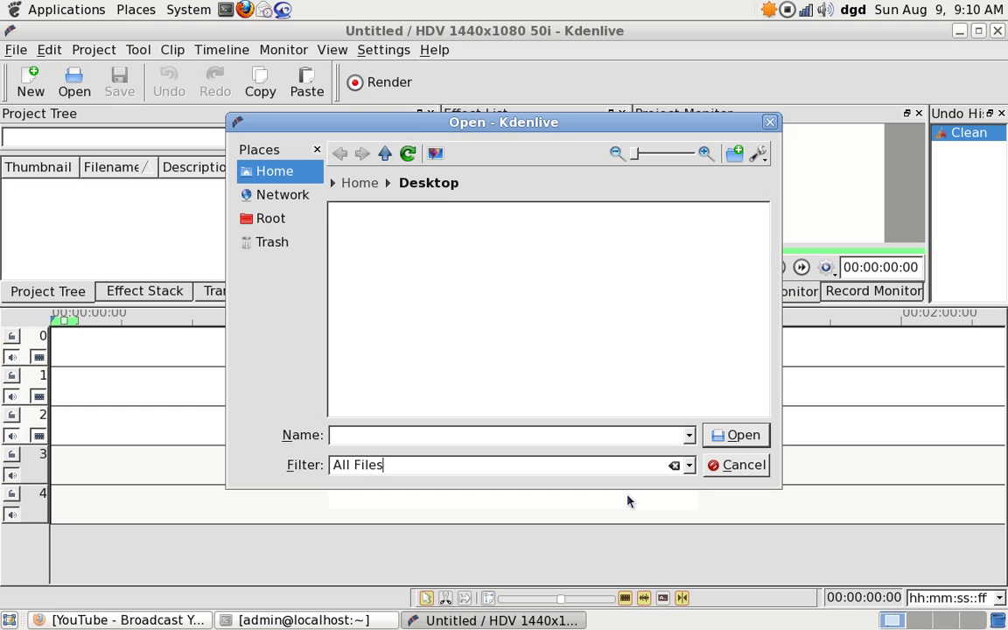